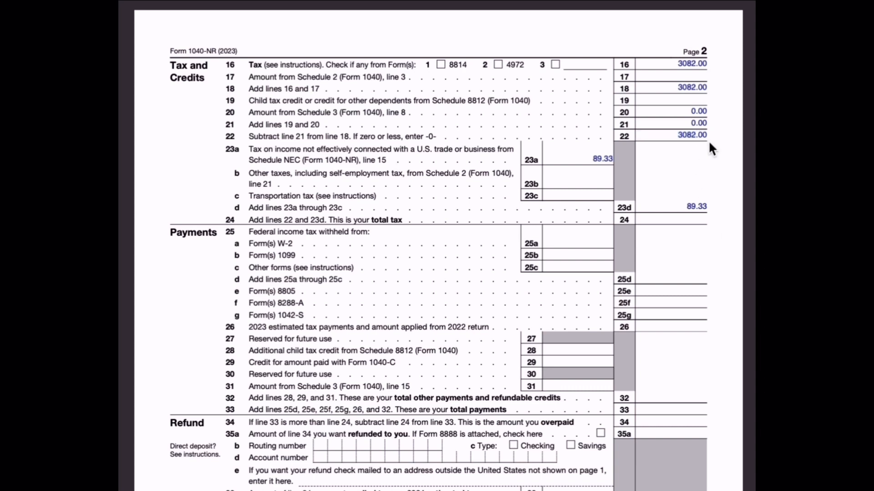
- Enter total tax 3172.33, W-2 withholding 4304.46 and 0 Form 1099 withholding
left_click(696, 221)
type("3172.33")
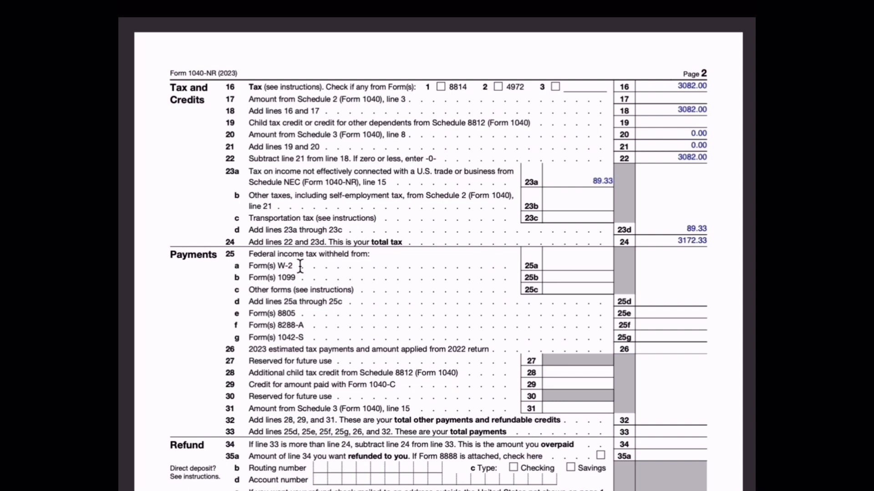
left_click(563, 265)
type("4304.46")
left_click(590, 277)
type("0.")
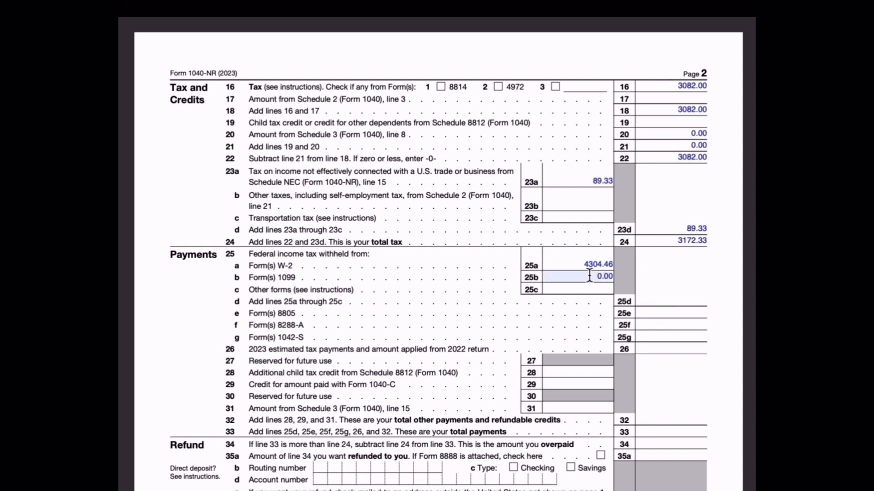
- Enter total withholding 4304.46, other payments 0.00, total payments 4304.46 and overpayment 1132.13
left_click(659, 300)
type("4304.46")
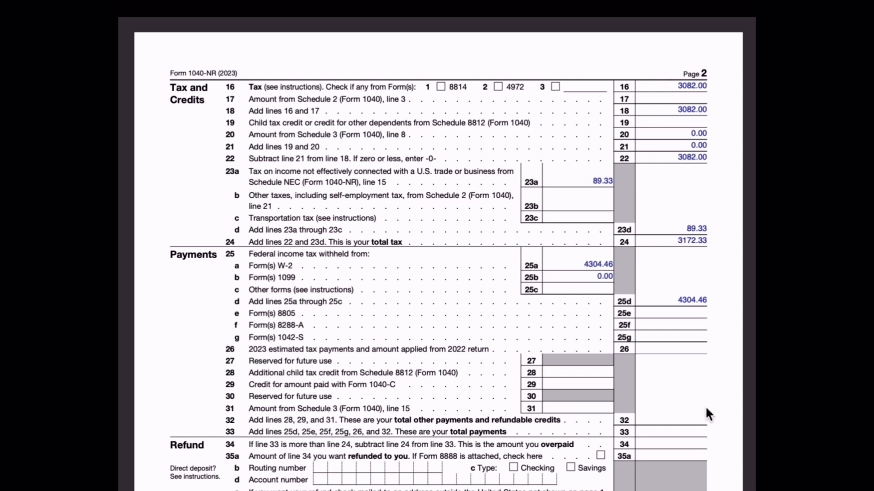
left_click(681, 419)
type("0.00")
left_click(688, 430)
type("4304.46")
type("2.")
type("13")
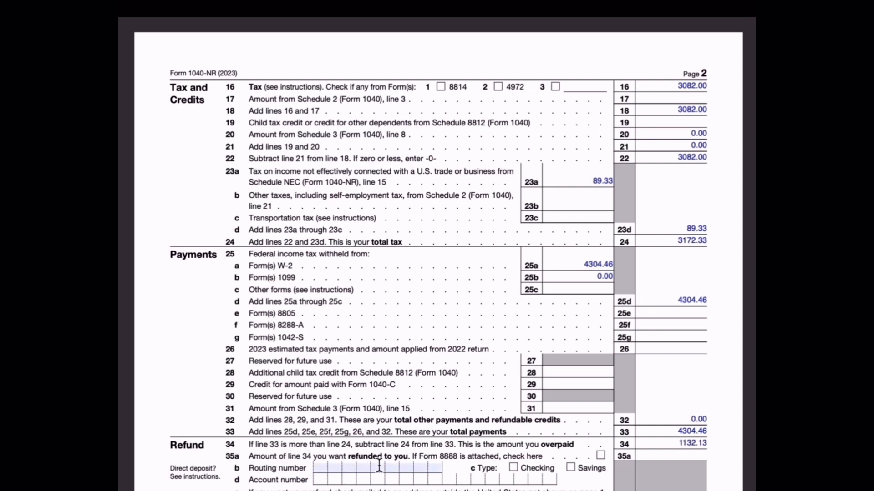
- Enter the 1132.13 refund on line 35a and fill in the bank account number
left_click(667, 457)
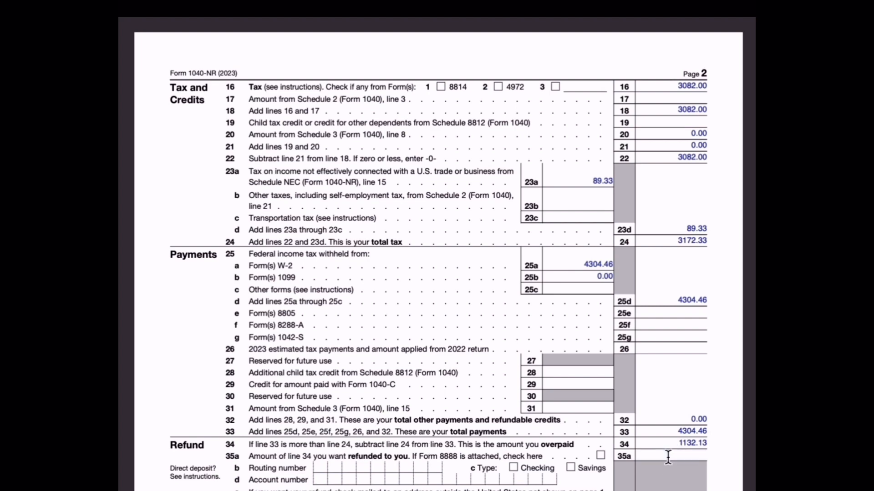
type("1132.13")
scroll(485, 162, "down", 5)
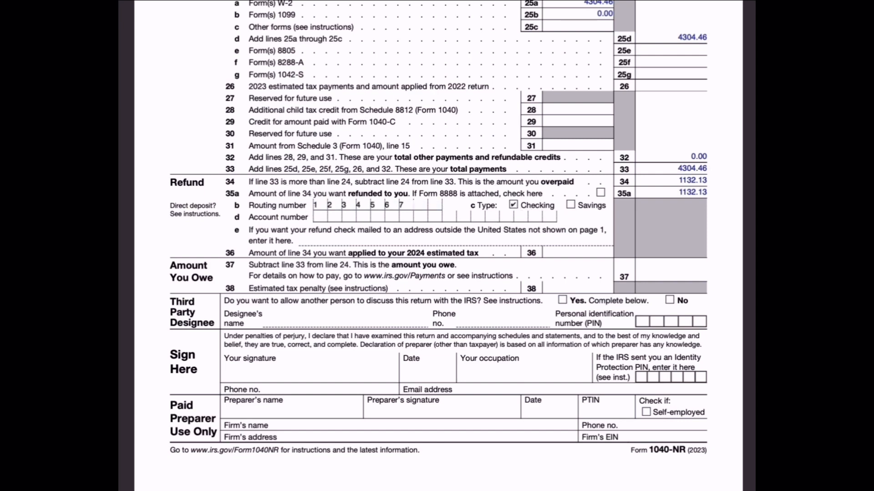
left_click(318, 217)
type("1")
type("23456789")
- Fill in occupation Student, the filer's phone number and e-mail address
left_click(479, 375)
type("Student")
left_click(325, 390)
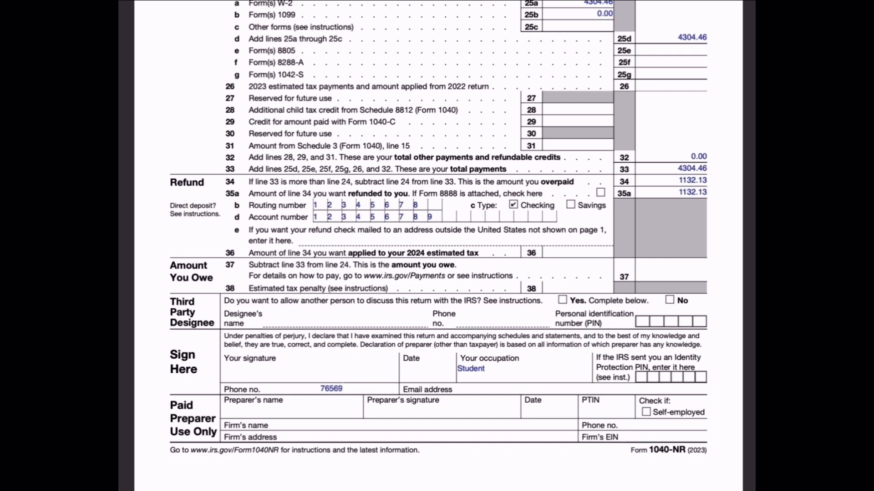
left_click(486, 389)
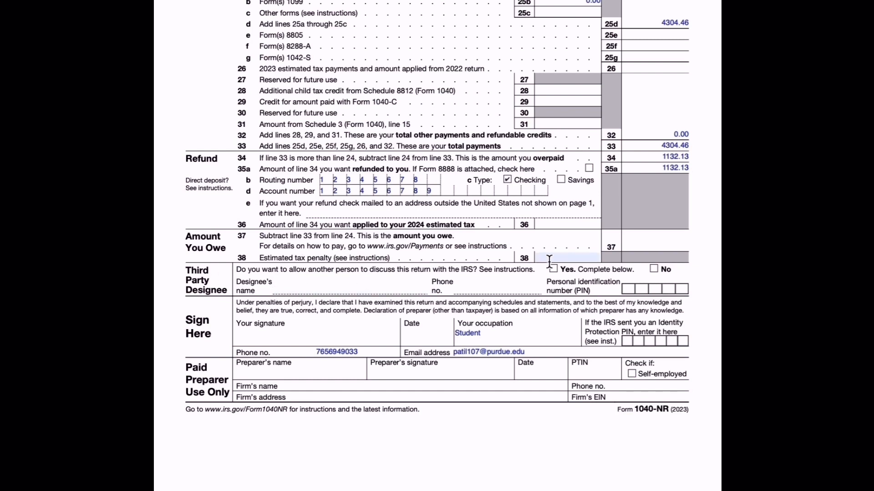
- Search the web for 'schedule oi 2023' and open the IRS Schedule OI PDF
key("super+t")
type("schedule oi 2023")
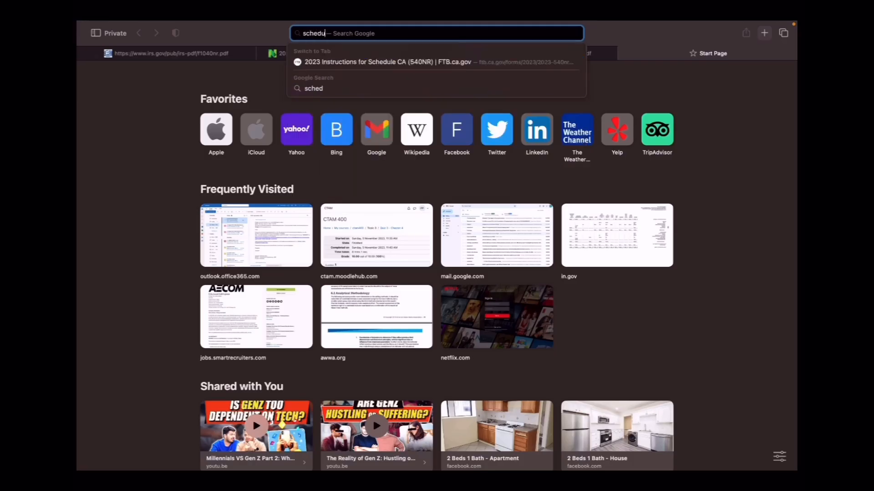
key("Return")
left_click(334, 226)
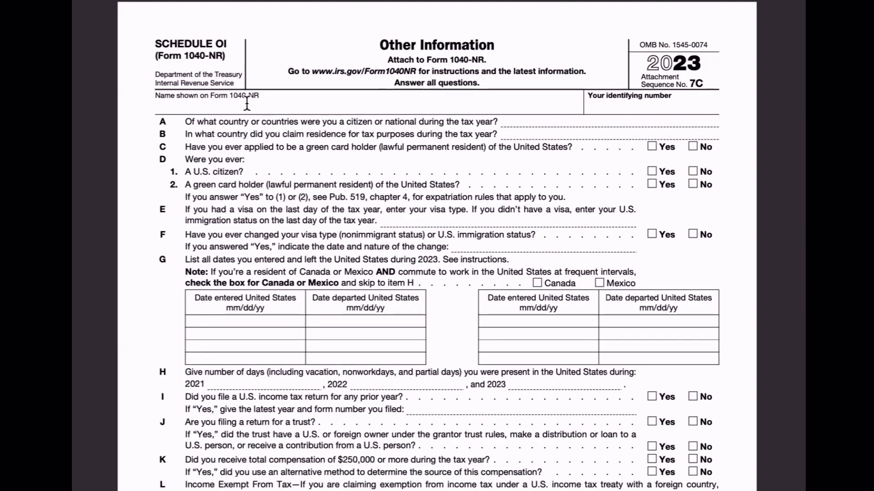
- Enter the filer's name and identifying number, and India for items A and B
left_click(246, 104)
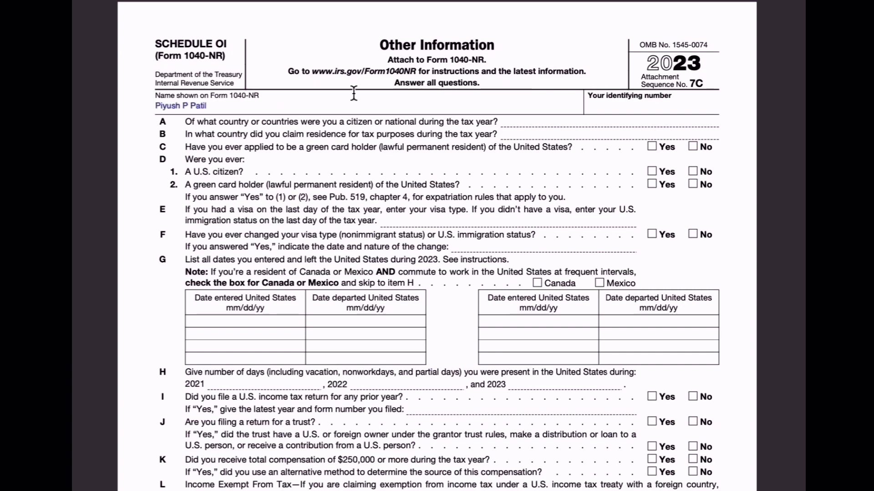
left_click(620, 105)
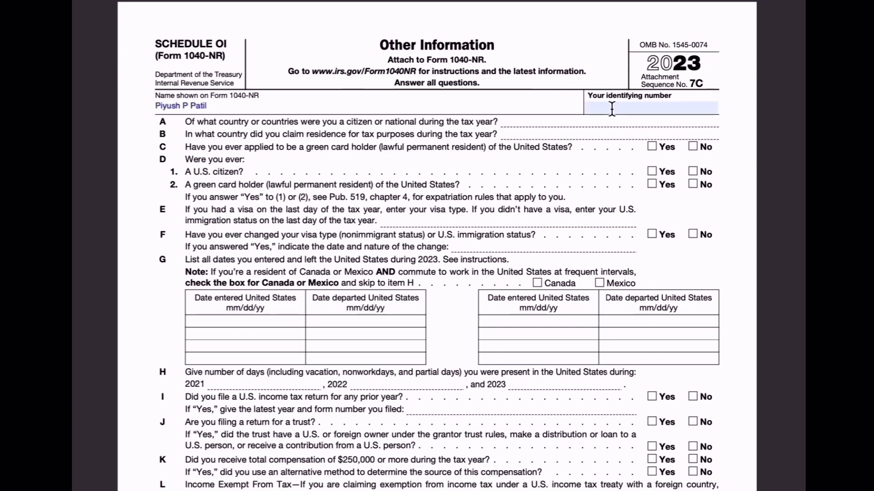
type("123456789")
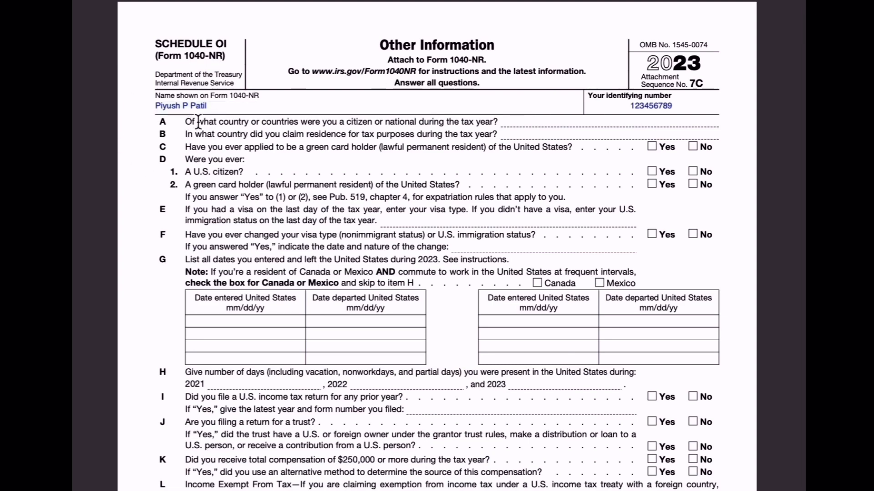
left_click(502, 121)
type("India")
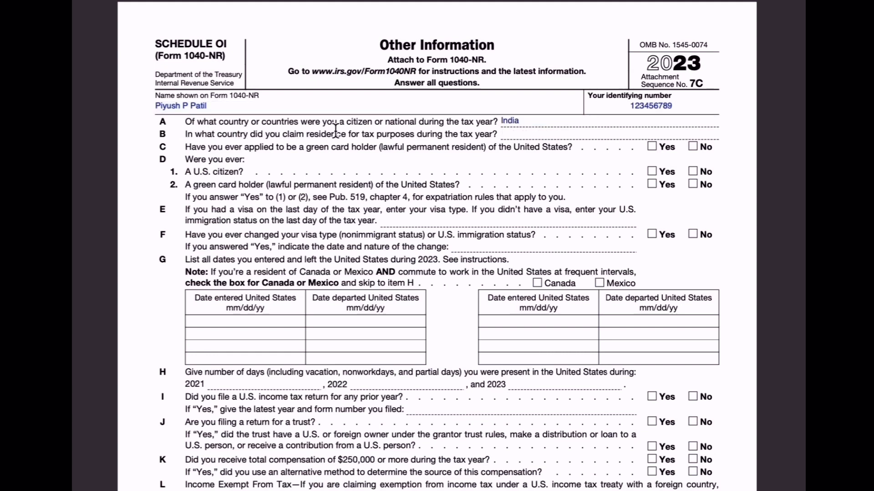
left_click(514, 132)
- Answer No to items C, D and F and enter visa type F1 Student
left_click(693, 146)
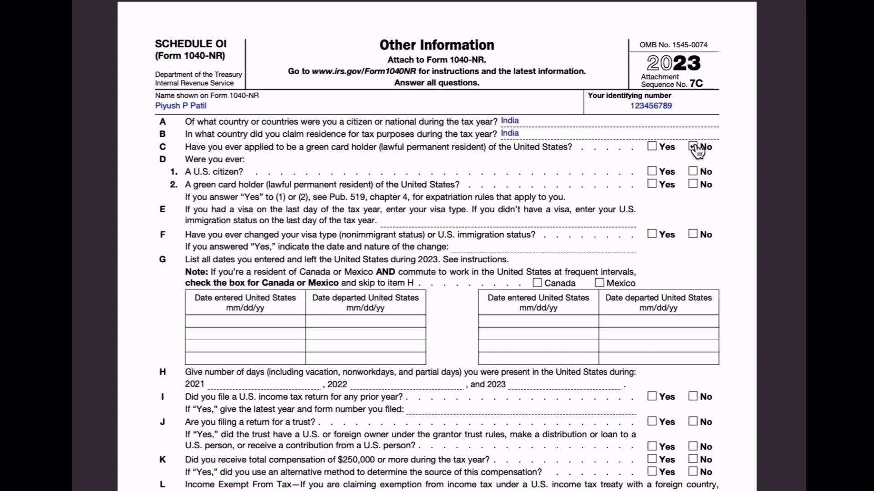
left_click(696, 170)
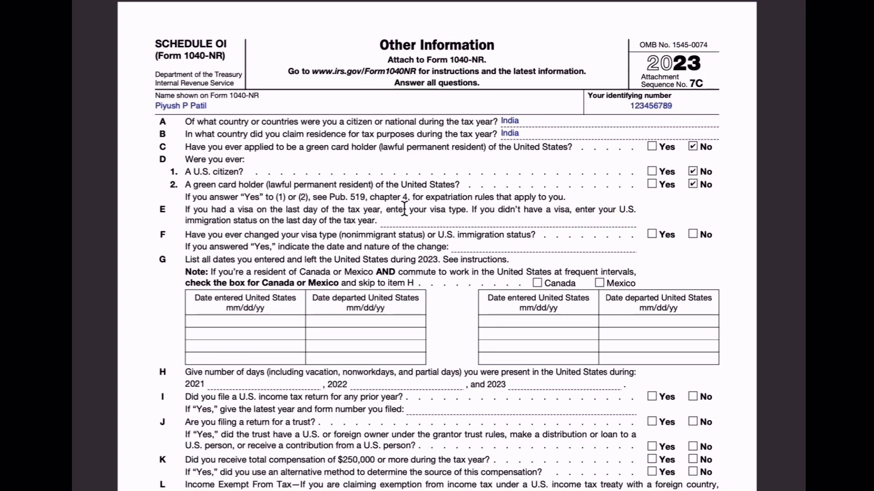
left_click(416, 220)
type("F1 Student")
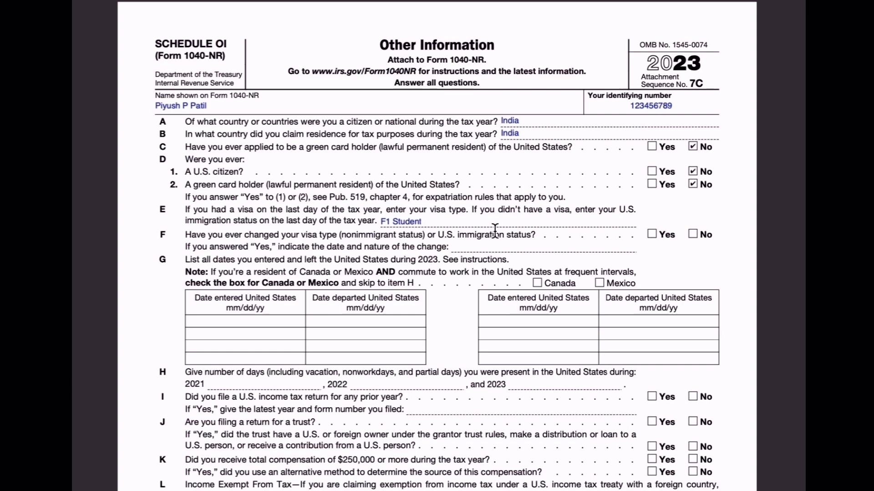
left_click(692, 234)
- Add a text box with departure date 07 22 2023 in item G's first departure cell
mouse_move(545, 4)
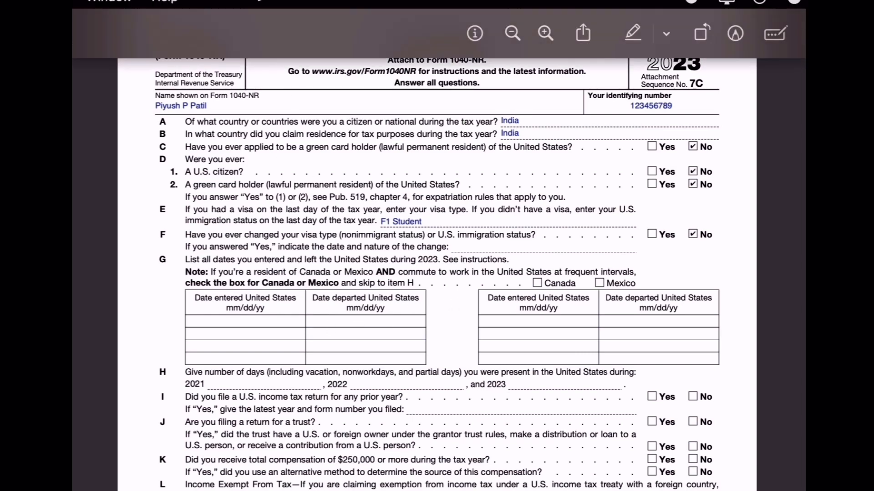
left_click(735, 34)
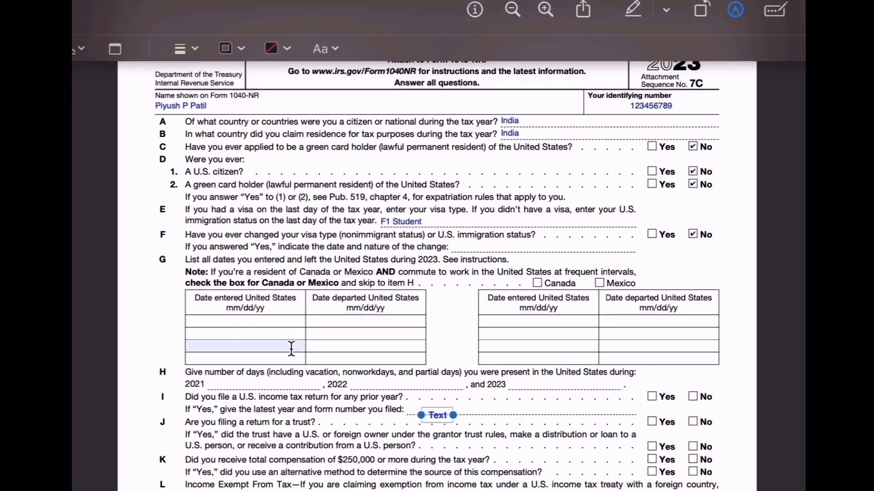
left_click_drag(436, 416, 356, 331)
double_click(356, 325)
type("07  22  2023")
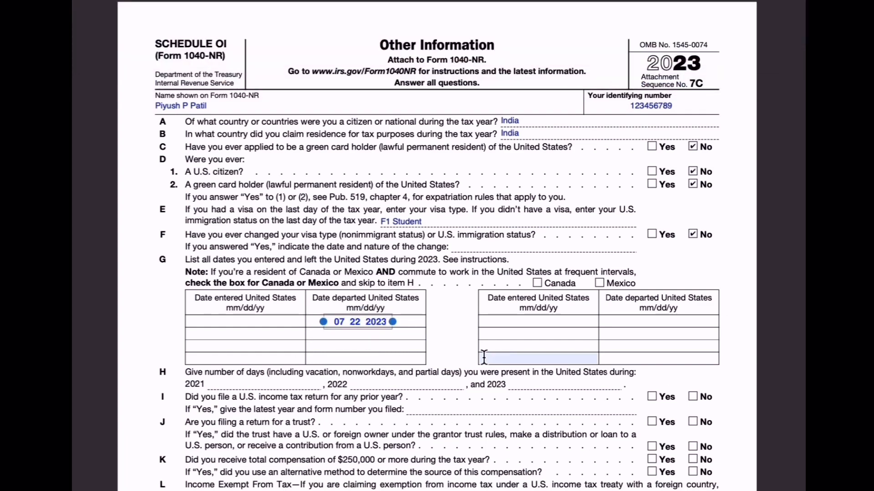
- Add entry date 09 01 2023 and departure date 12 27 2023 in item G
mouse_move(500, 2)
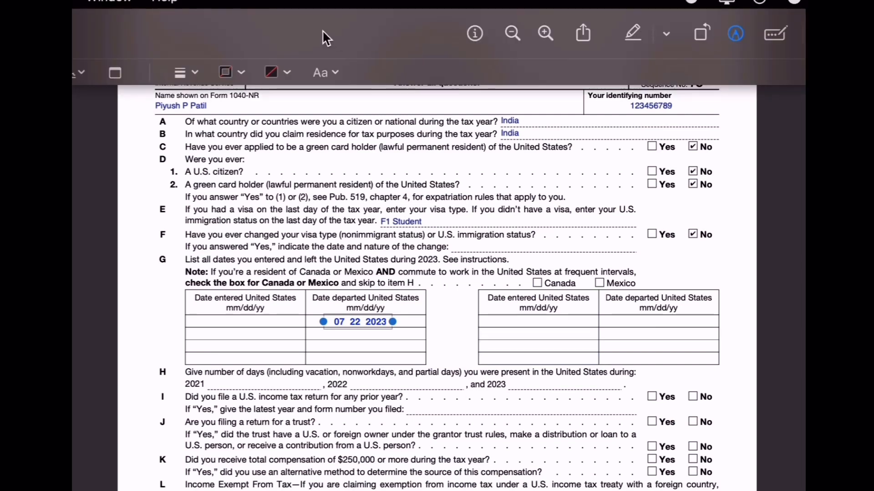
double_click(443, 422)
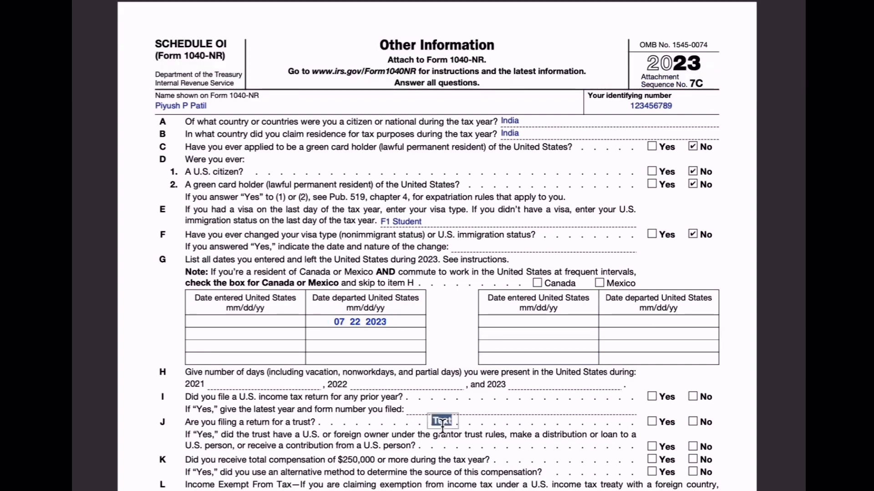
type("09 01. 2023")
left_click_drag(439, 427, 259, 339)
left_click(249, 334)
key("BackSpace")
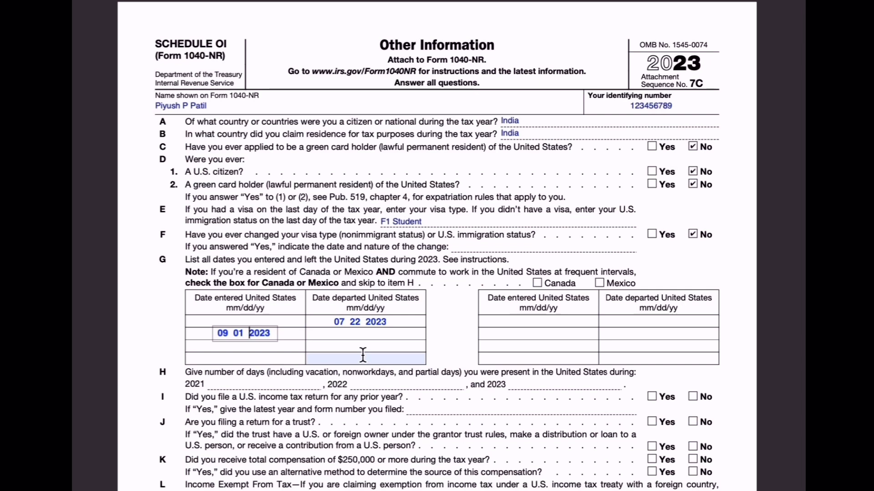
left_click(437, 426)
type("12 27 2023")
left_click_drag(442, 433, 361, 342)
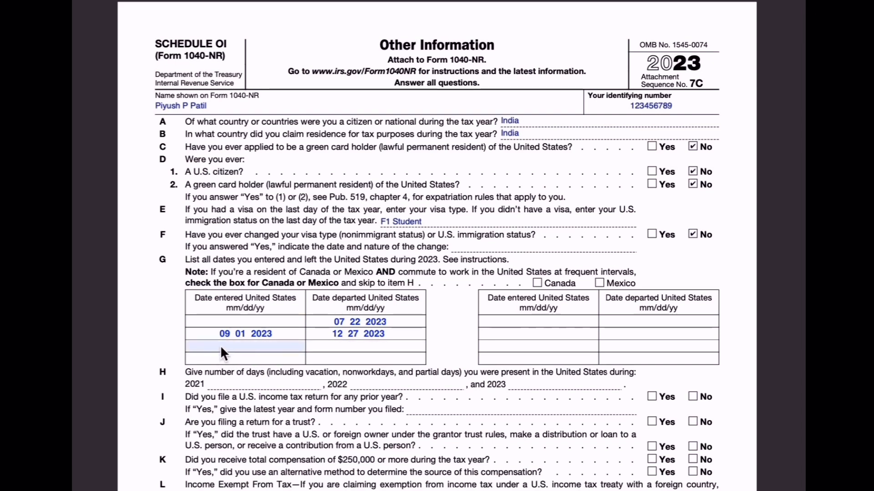
- Enter days present in the U.S.: 4 for 2021, 265 for 2022, 321 for 2023
scroll(221, 346, "down", 1)
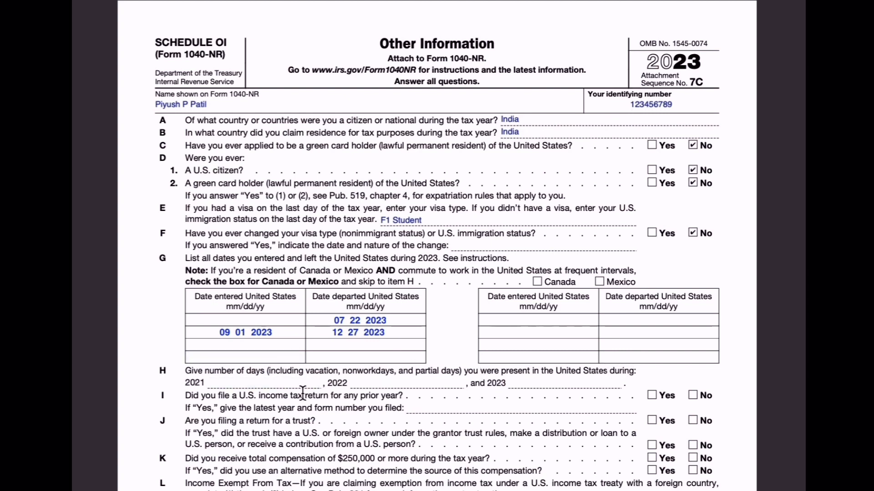
left_click(227, 383)
type("4")
left_click(384, 382)
type("265")
left_click(533, 382)
type("321")
- Answer Yes with prior return '2022 Form 1040-NR', No to the trust question, then search for 8843
left_click(652, 395)
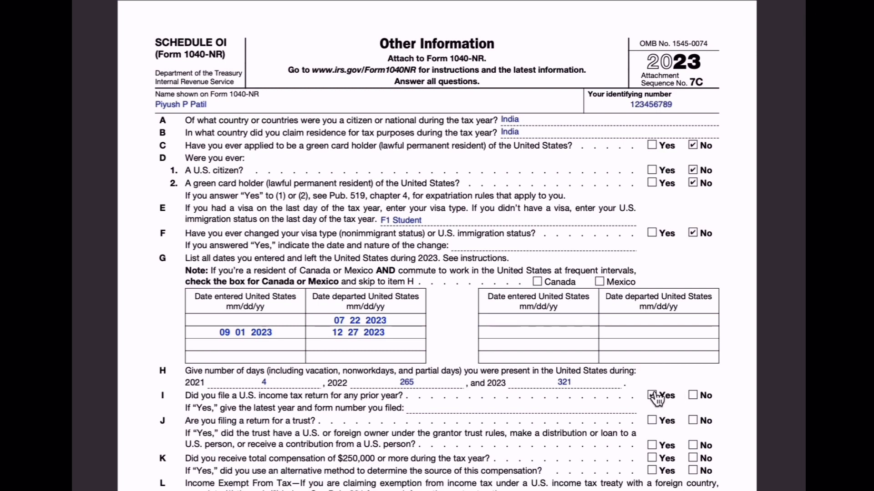
left_click(463, 406)
type("2022 Form 1040-NR")
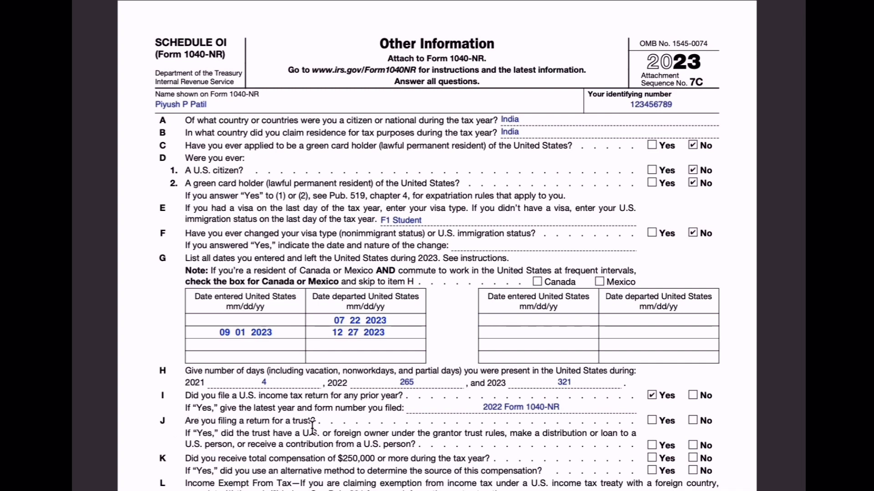
left_click(693, 421)
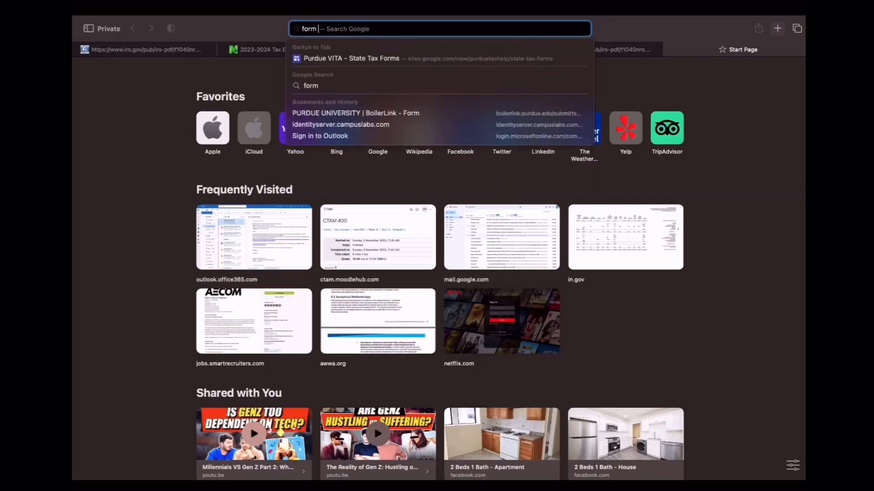
type("8843")
key("Return")
- Open the irs.gov Form 8843 PDF from the search results
left_click(185, 187)
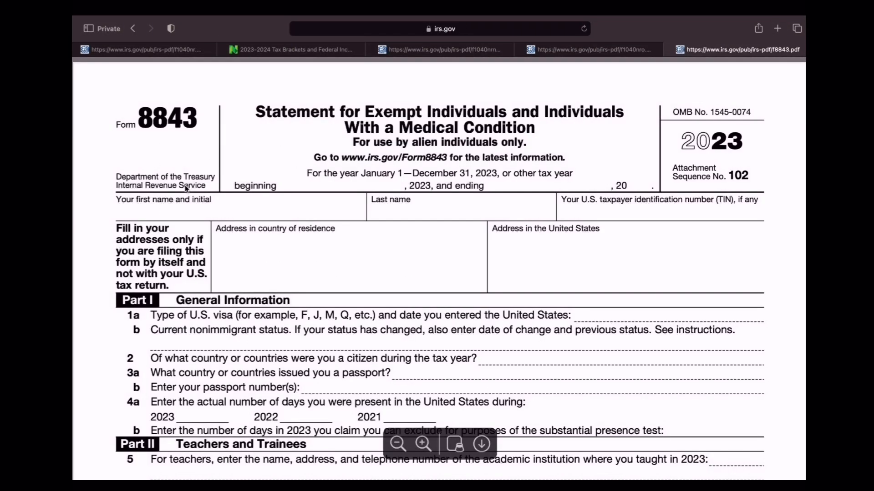
double_click(476, 426)
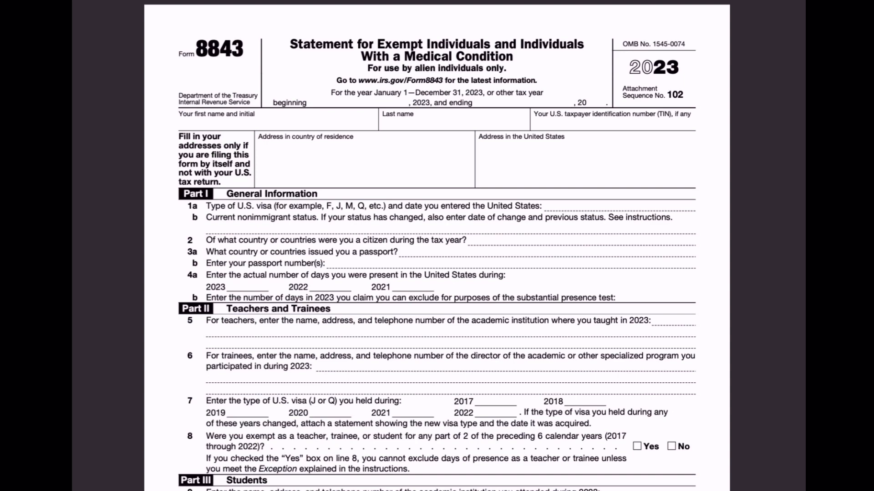
- Enter the filer's first name, last name and taxpayer ID, and 'F1 12/28/2021' on line 1a
left_click(203, 122)
left_click(417, 128)
left_click(565, 127)
type("123456789")
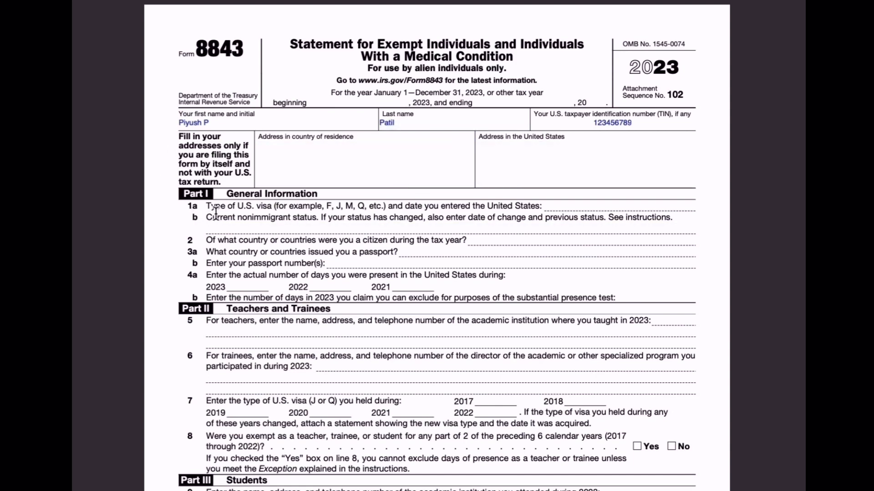
left_click(591, 207)
type("F1 12/28/2021")
- Enter F1 Student on line 1b, India for citizenship and passport country, and the passport number
left_click(261, 229)
type("F1 Student")
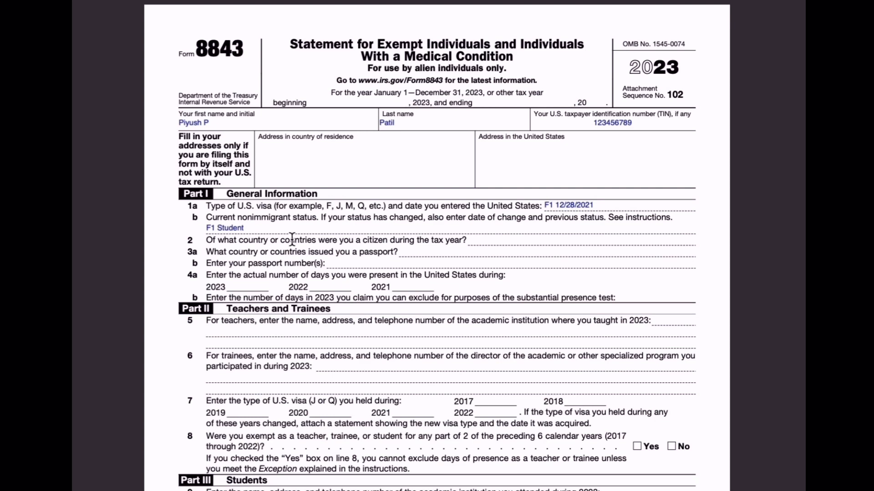
left_click(473, 242)
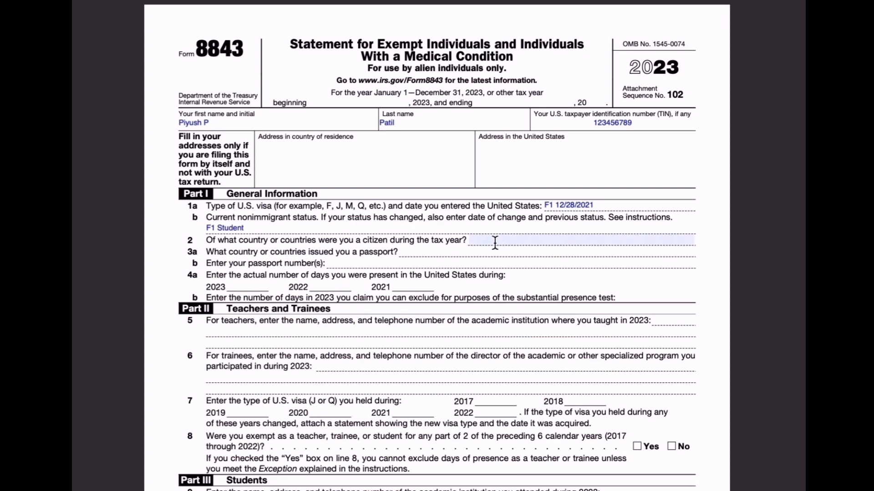
left_click(495, 243)
type("India")
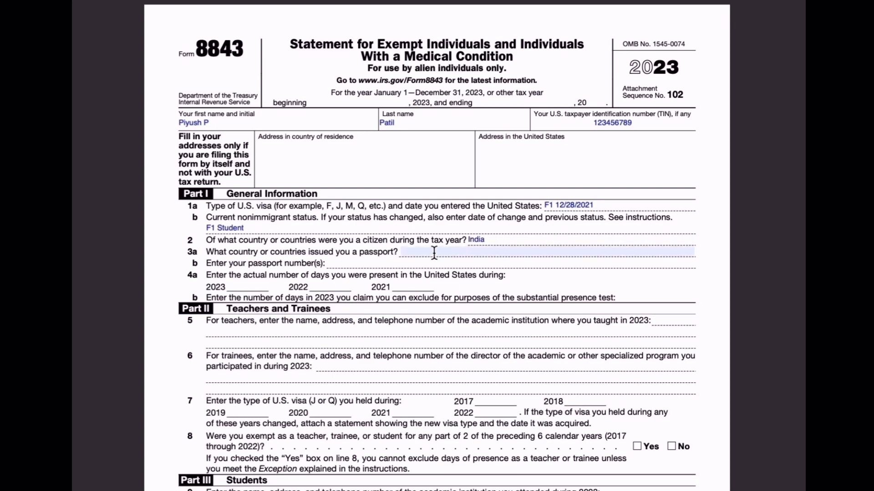
left_click(425, 251)
type("India")
left_click(381, 266)
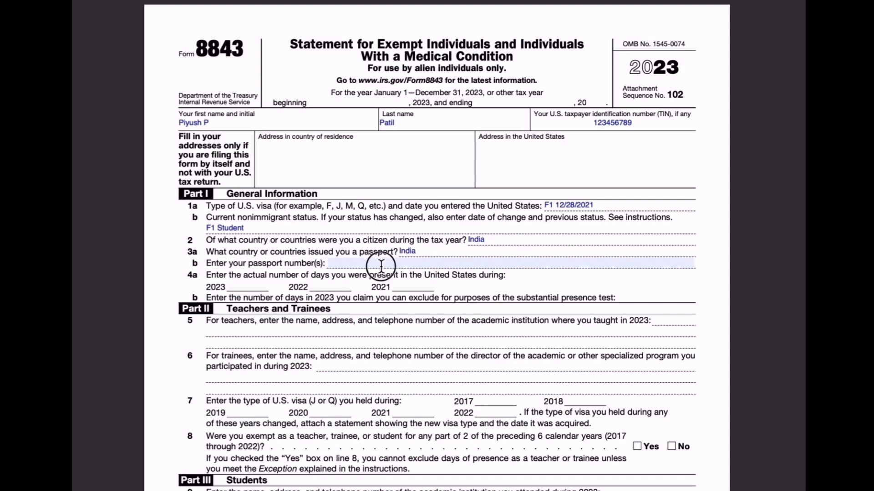
type("A123456")
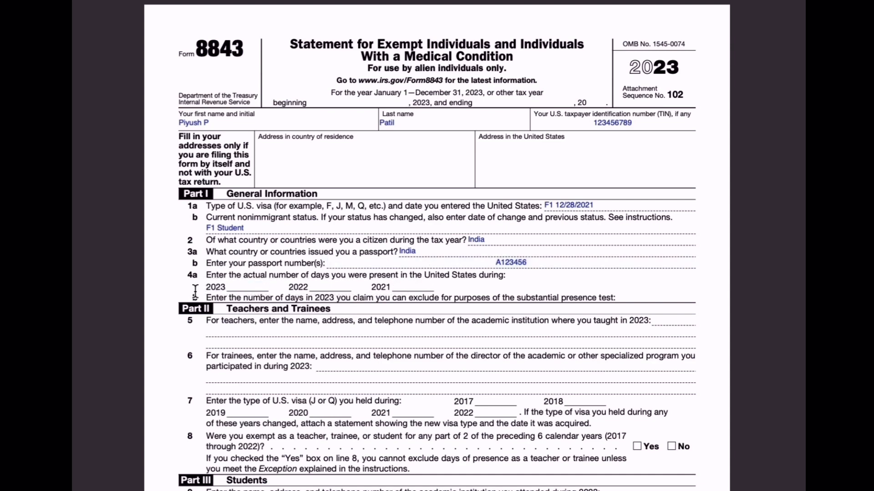
- Enter days present on line 4a: 321 for 2023, 265 for 2022, 4 for 2021
left_click(247, 284)
type("321")
key("Tab")
type("265")
key("Tab")
type("4")
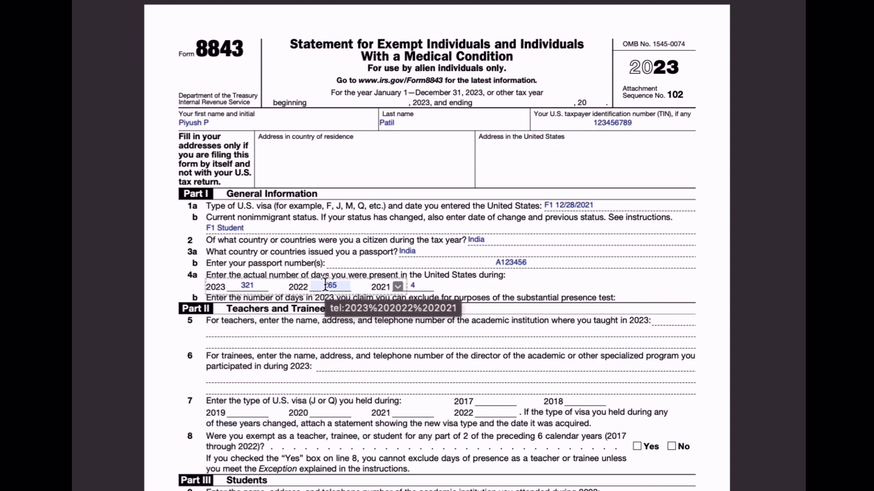
- Enter Purdue University's address and phone number on line 9
scroll(326, 285, "down", 5)
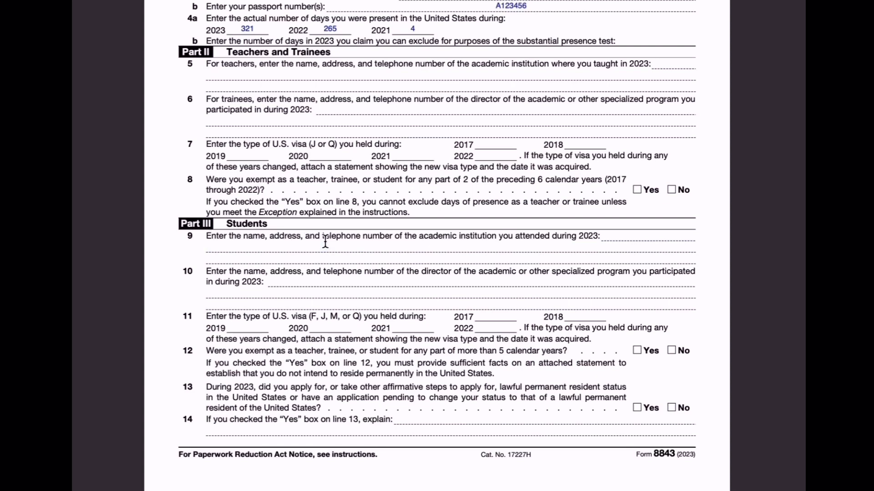
type("Purdue University 155 Grant Street Room 525 West L")
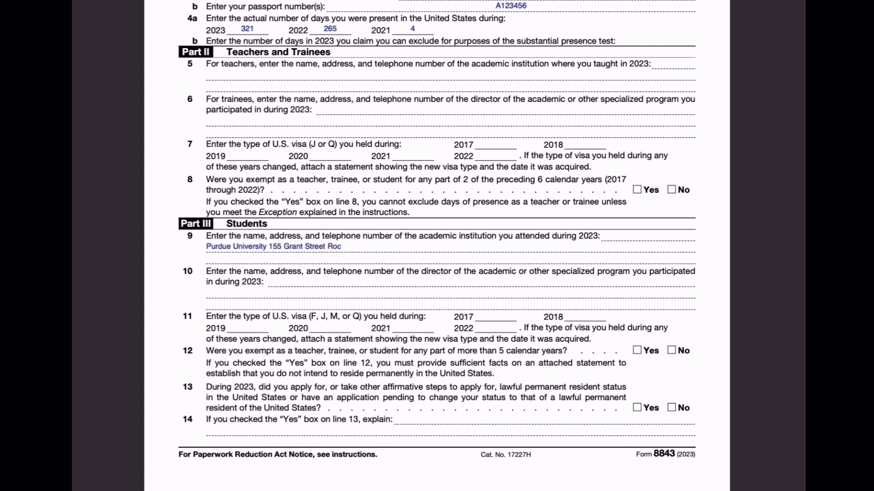
type("afayette, IN 47907")
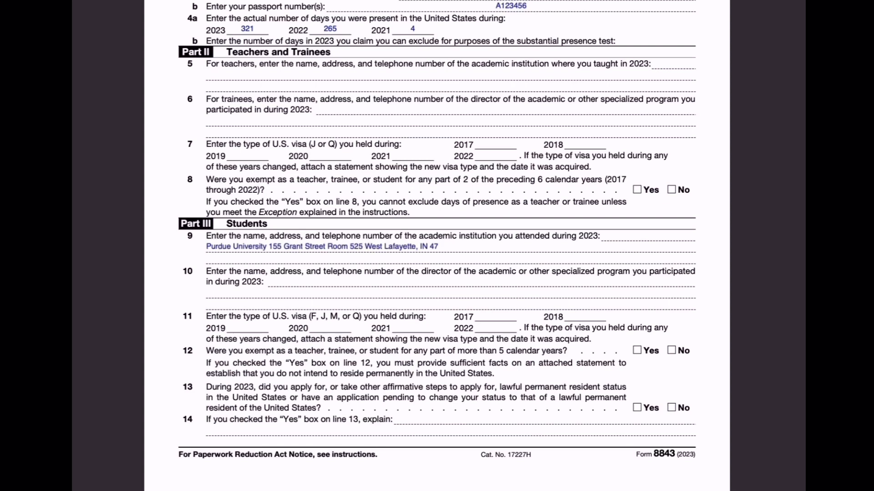
left_click(278, 257)
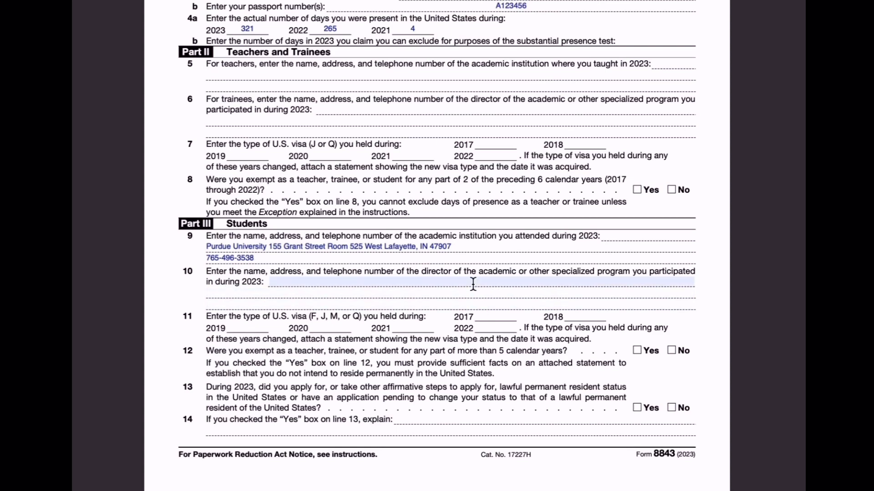
- Enter the program director's name and address on line 10, and correct line 9's street to 'South Grant'
left_click(289, 283)
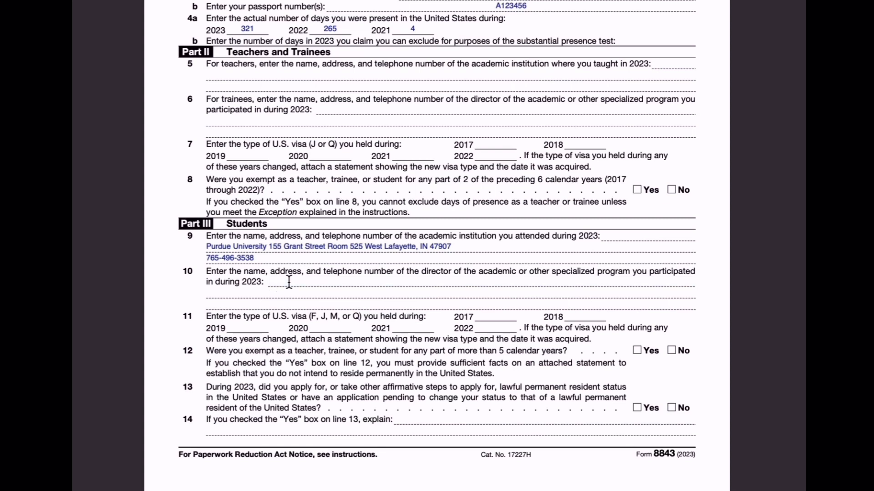
key("Return")
type("Purdue University 155 South Grant Street")
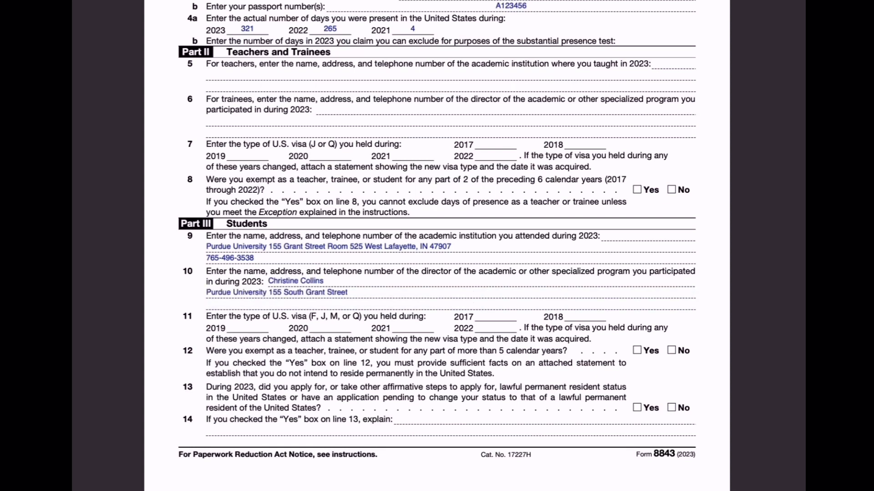
type(" Room 525 West Lafayette, IN 47907")
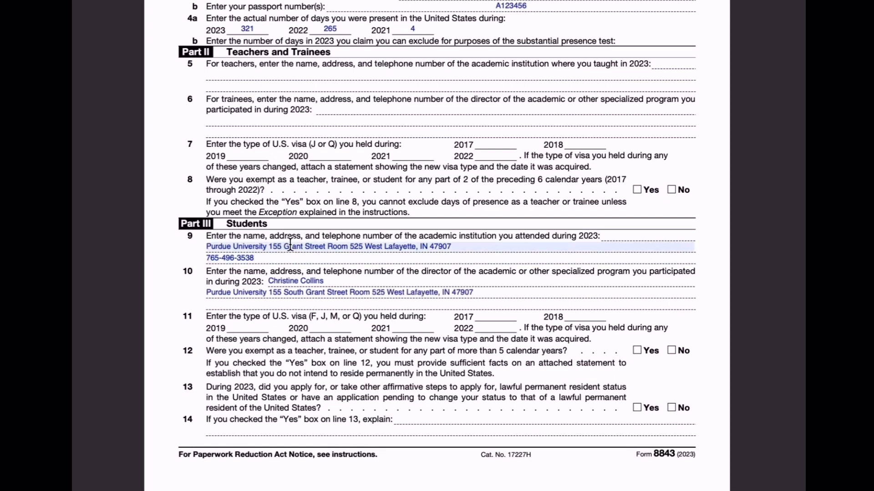
left_click(290, 246)
type("S")
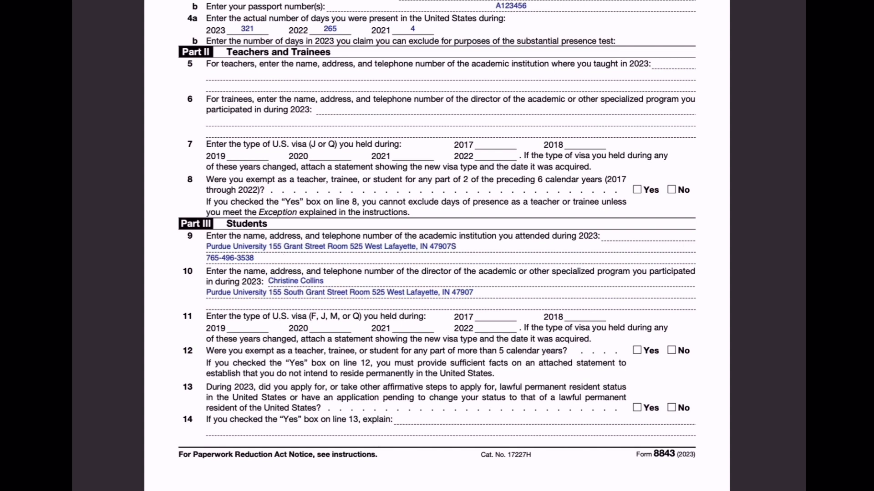
type("South Grant")
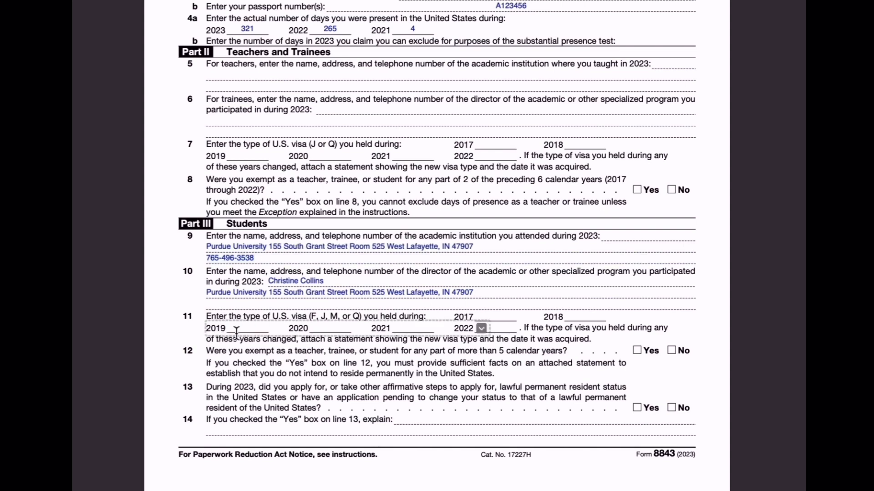
- Add 'F-1' text boxes on line 11's 2021 and 2022 blanks
double_click(415, 328)
left_click(404, 330)
left_click_drag(497, 335, 492, 334)
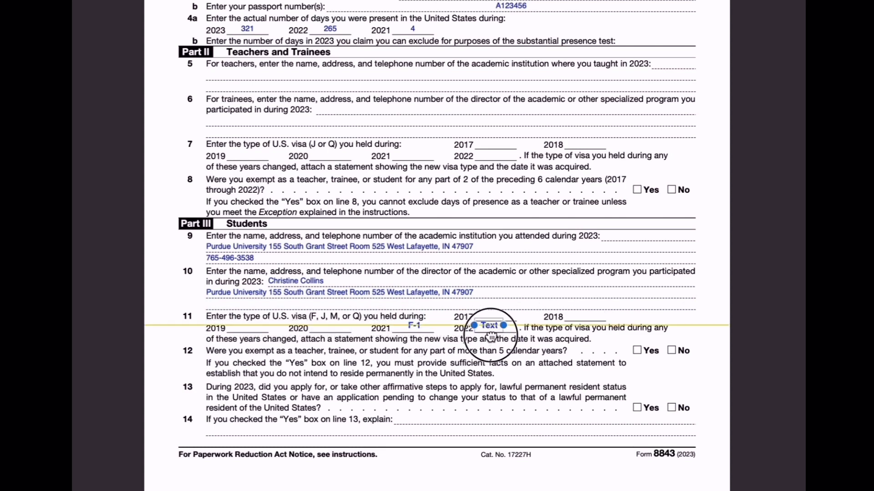
double_click(492, 333)
type("F-1")
left_click(527, 354)
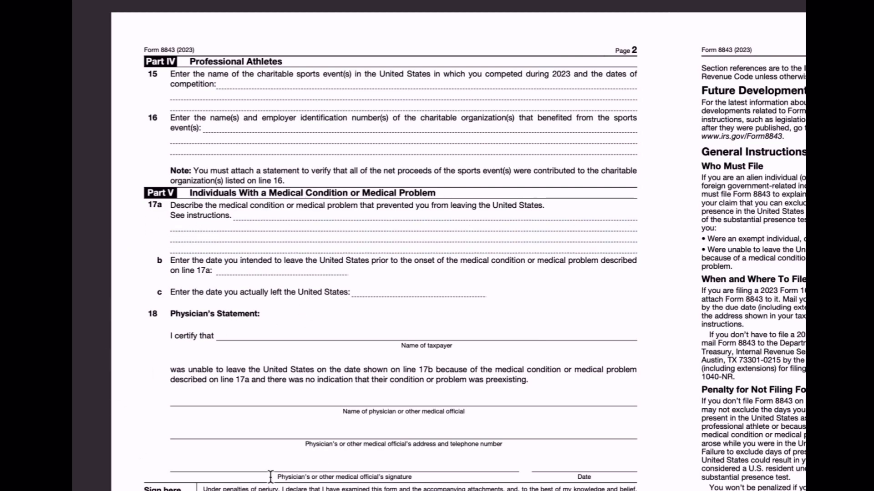
scroll(709, 430, "down", 3)
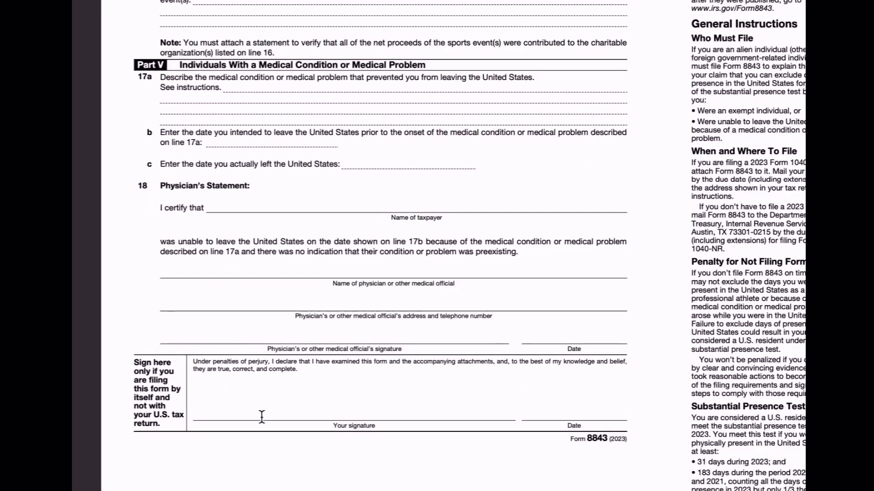